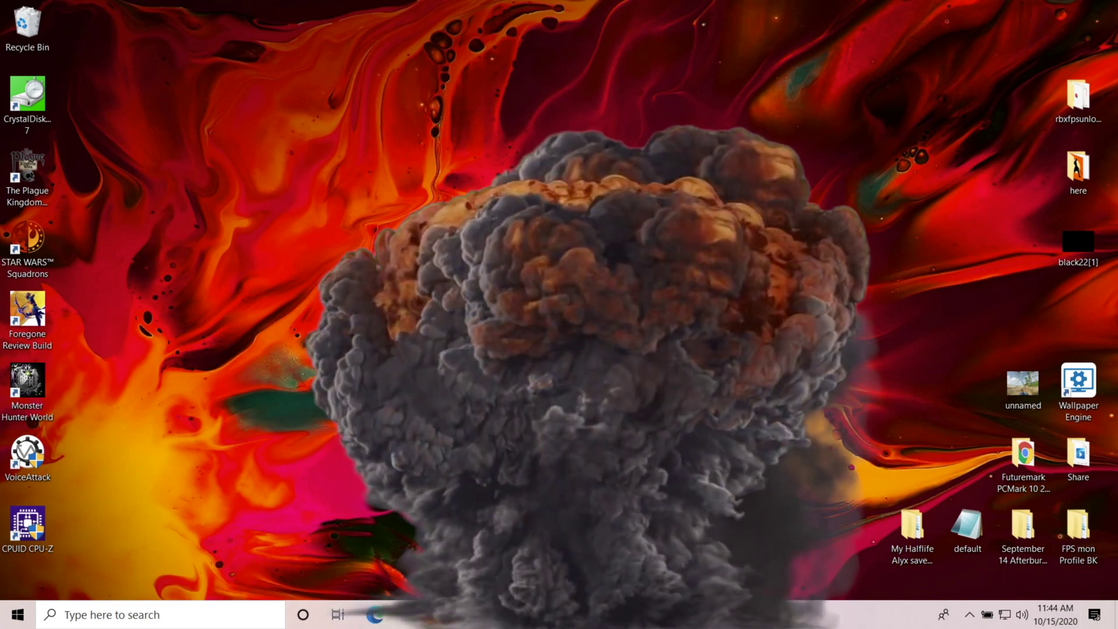
Open the notification settings, turn off notifications from apps and other senders, and look through the sender list.
key("super+a")
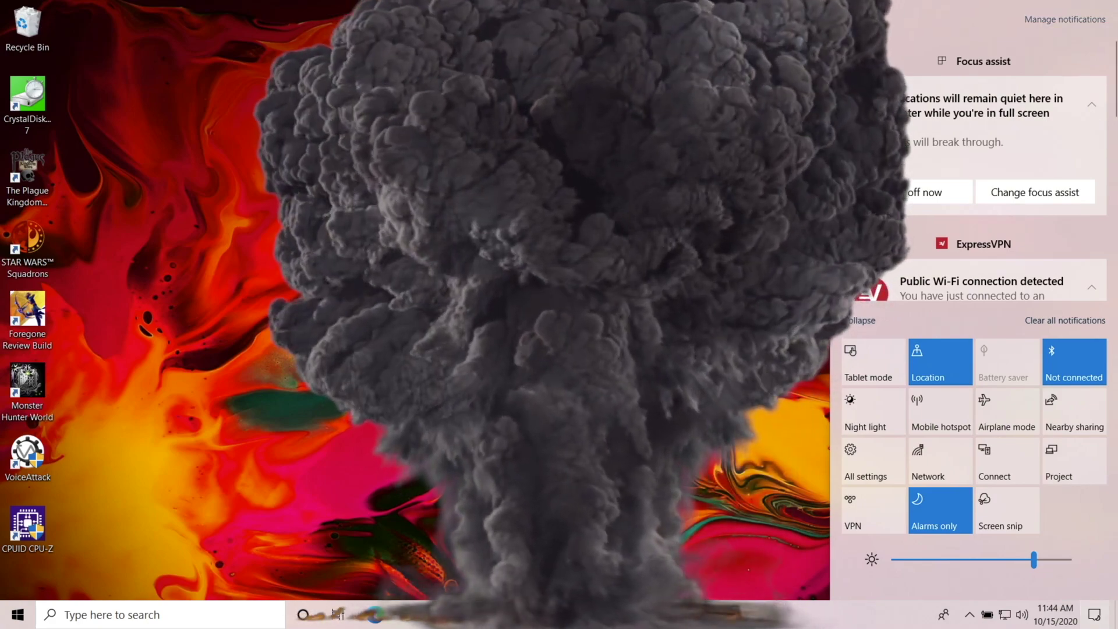
left_click(1065, 19)
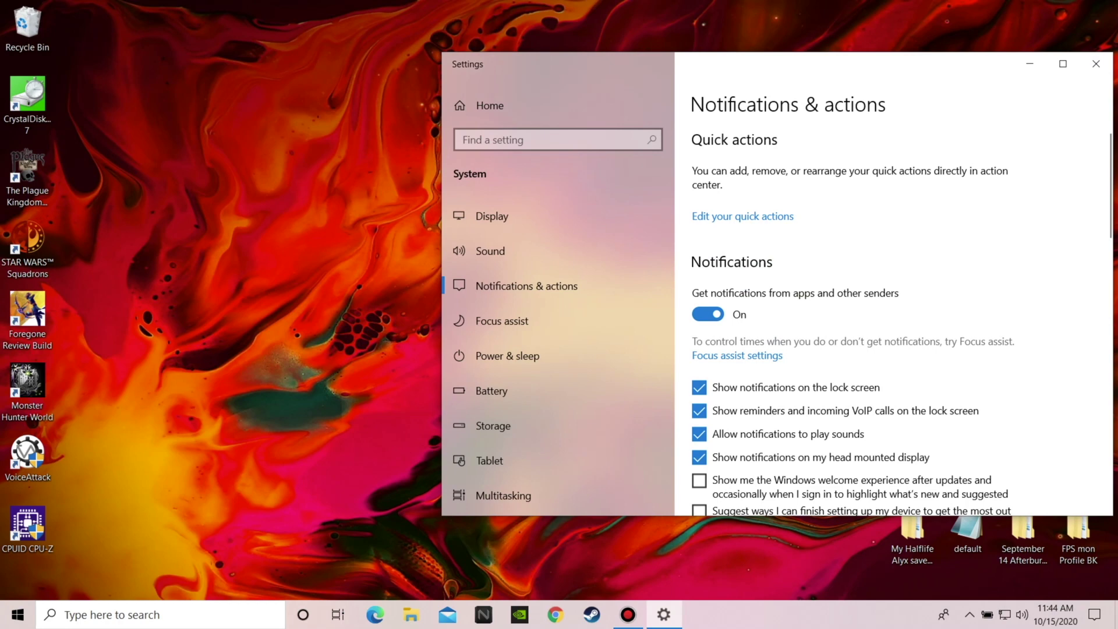
scroll(894, 326, "down", 9)
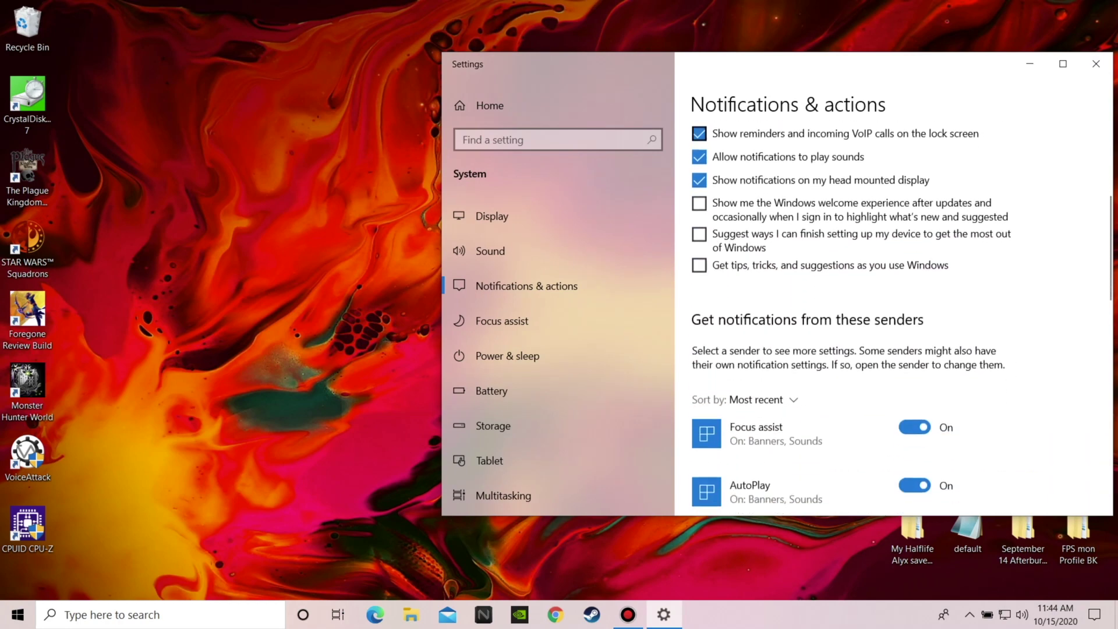
scroll(914, 262, "down", 3)
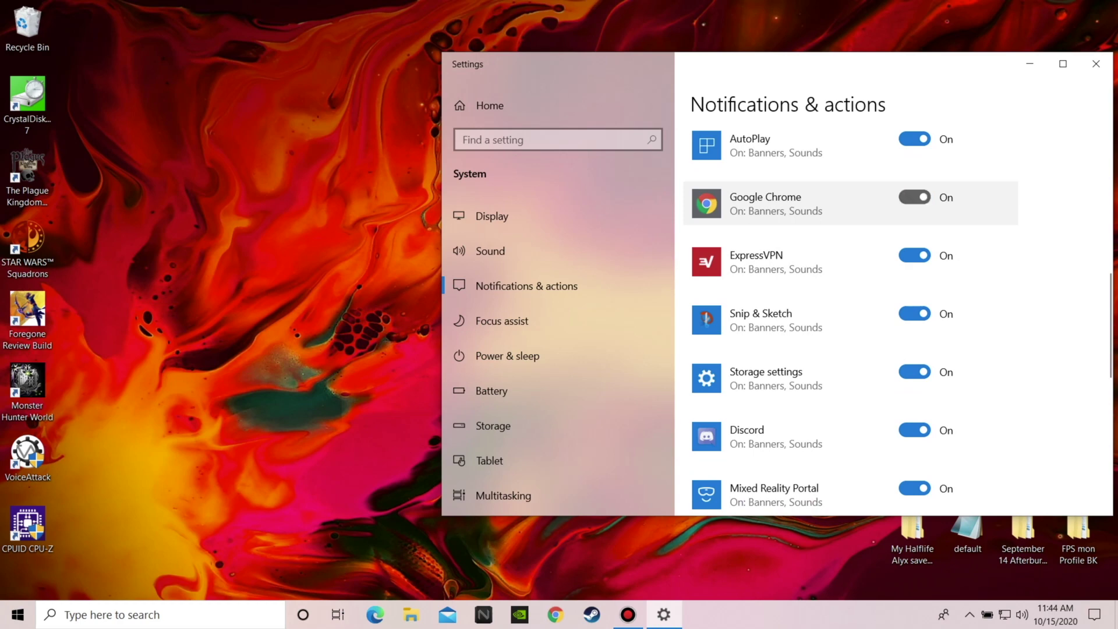
scroll(850, 204, "up", 12)
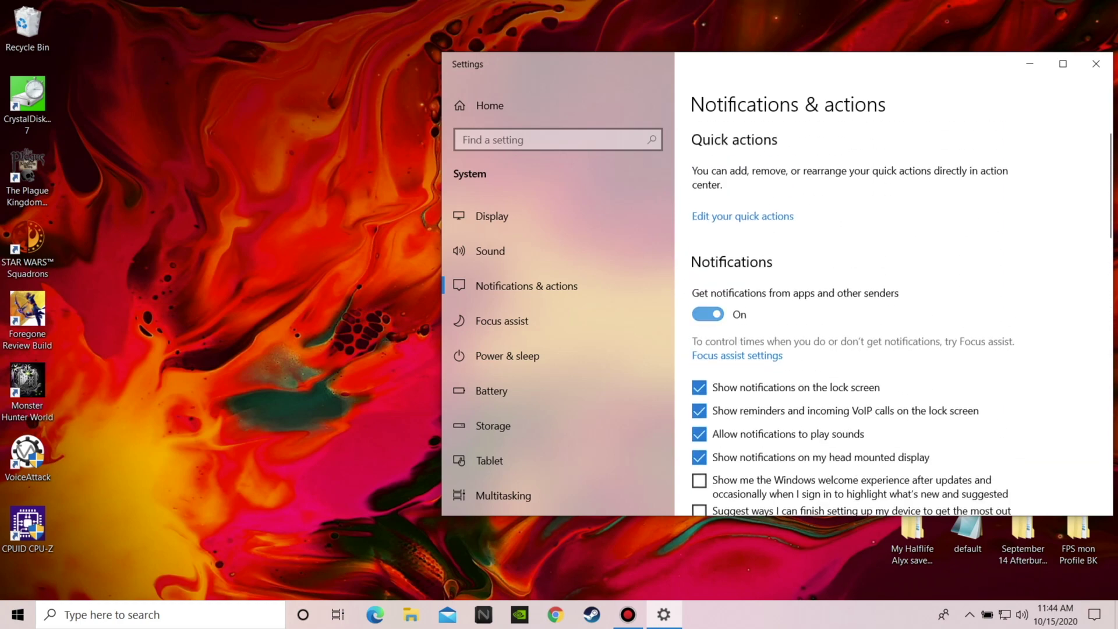
left_click(708, 314)
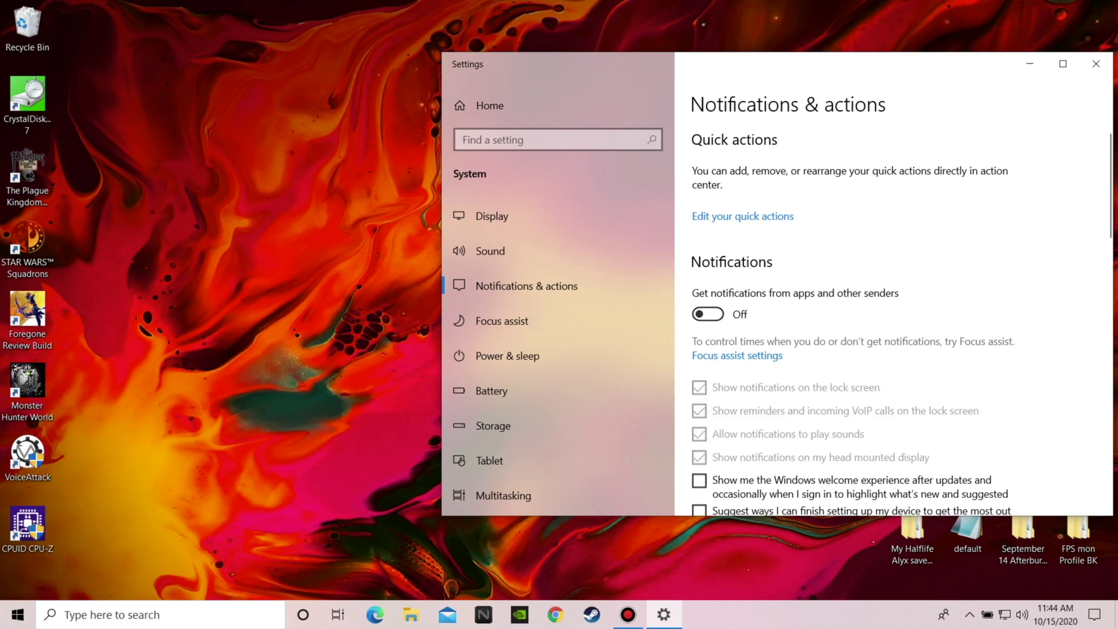
scroll(897, 321, "down", 10)
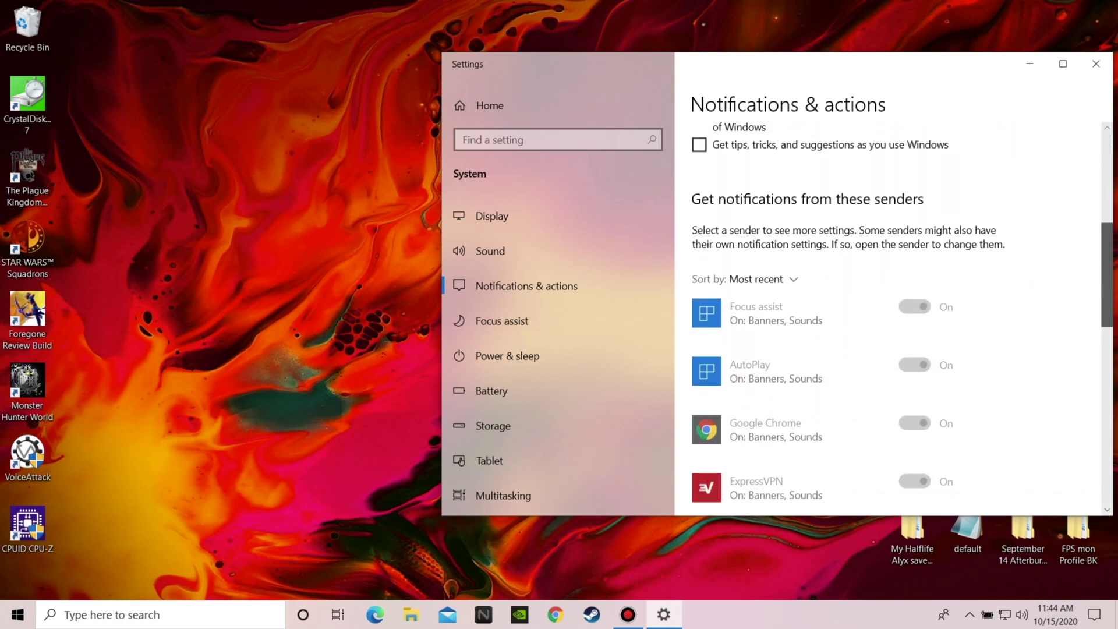
scroll(897, 320, "down", 7)
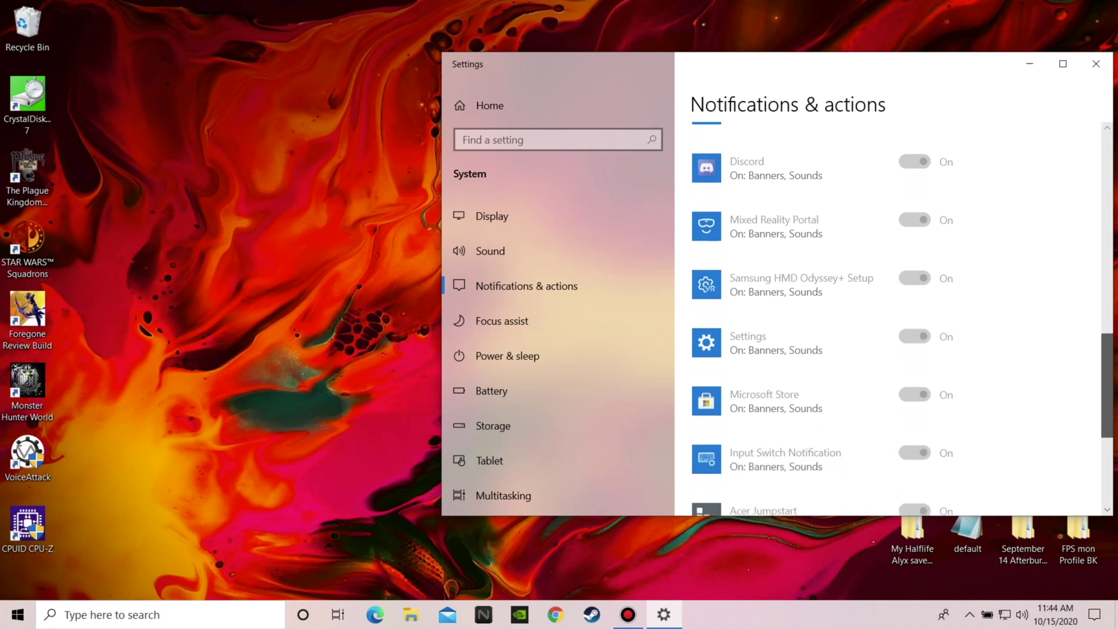
scroll(897, 320, "down", 5)
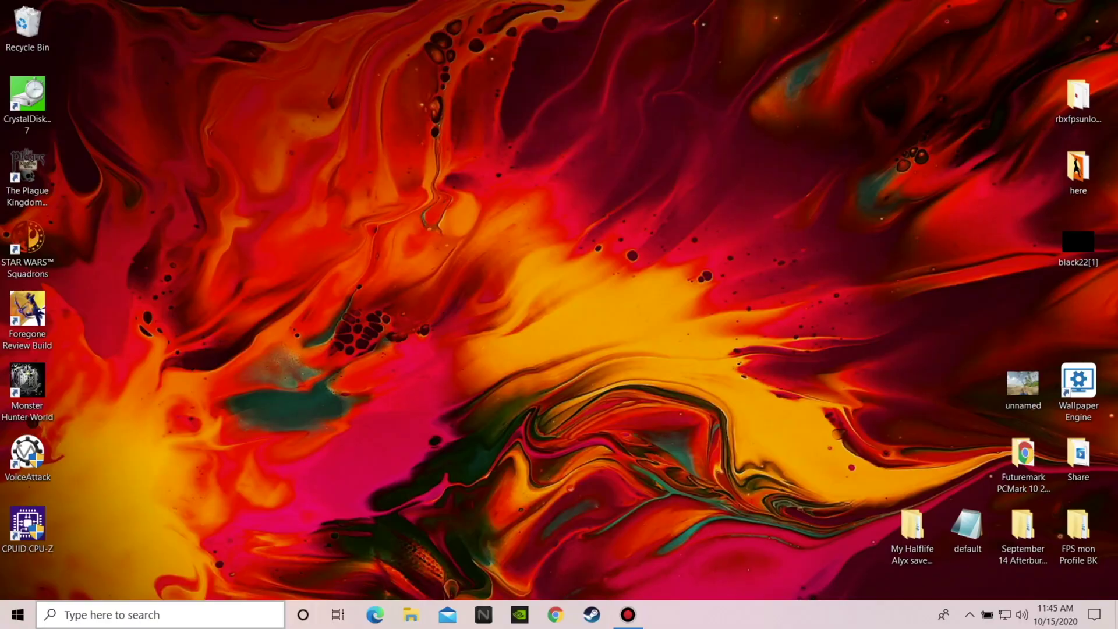
Find the Windows appearance and performance settings and set the visual effects to Adjust for best performance.
key("super+s")
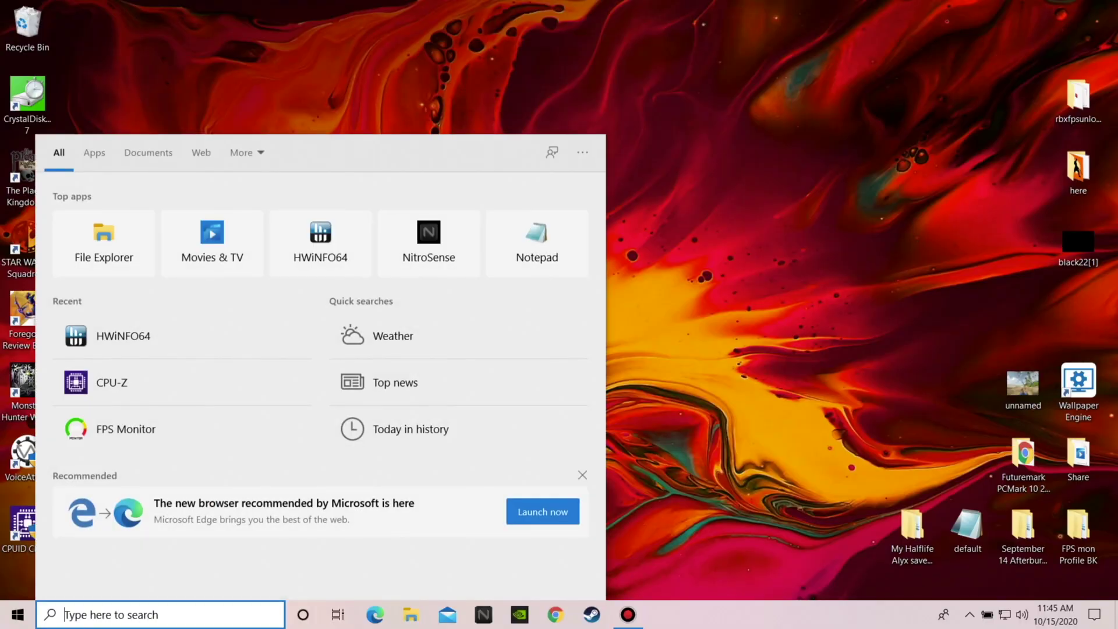
type("perform")
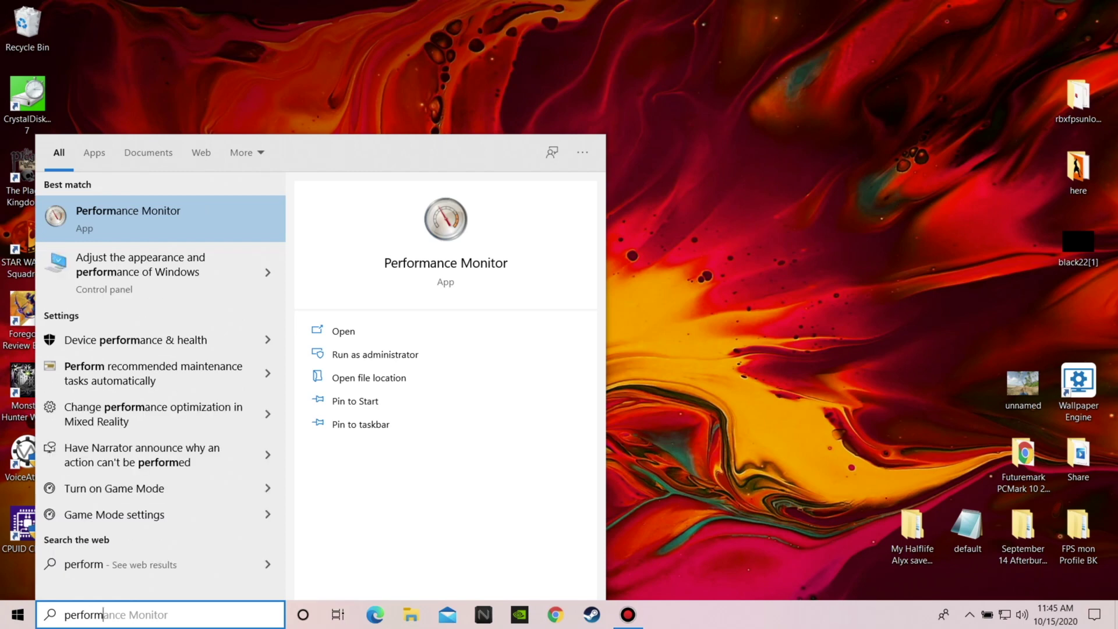
left_click(140, 267)
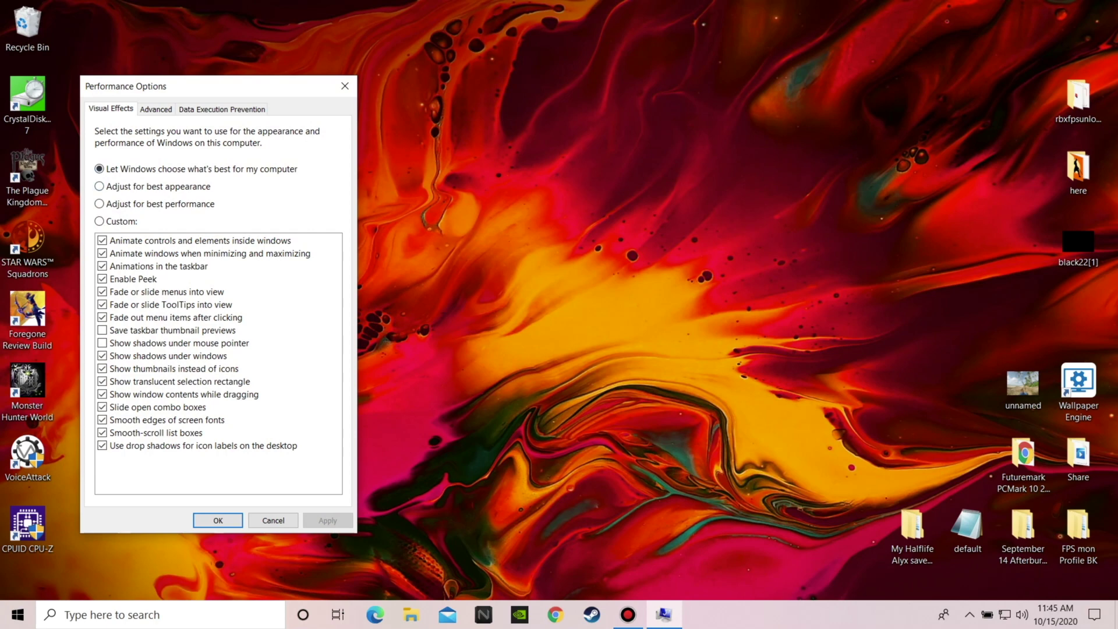
left_click(99, 204)
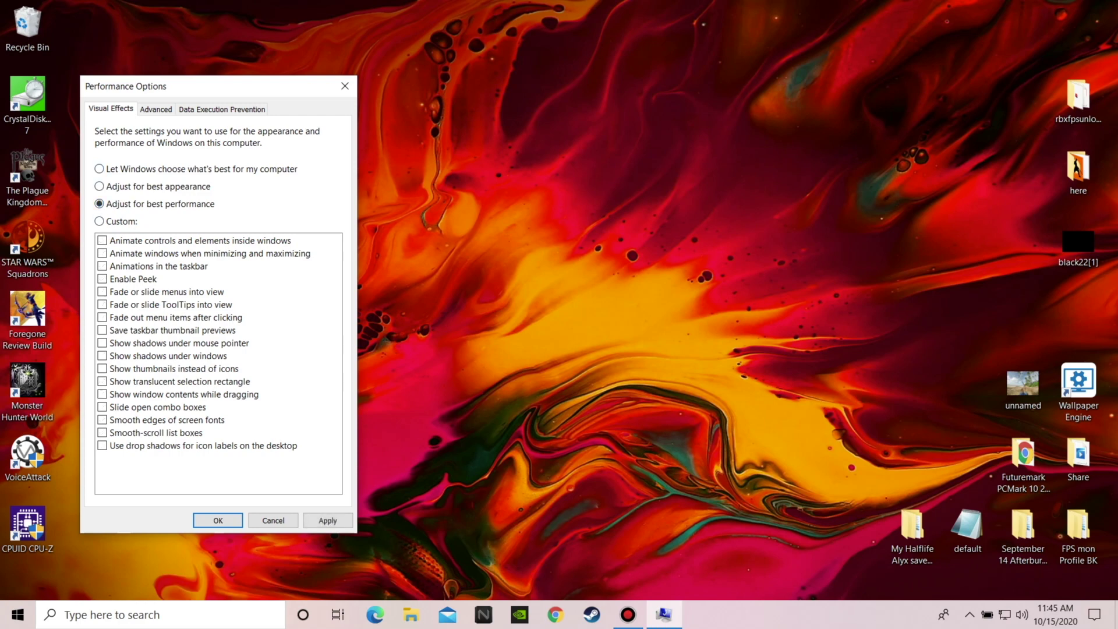
Try enabling Peek and the menu and ToolTip fade effects individually, and clear them again.
left_click(103, 279)
left_click(102, 292)
left_click(102, 305)
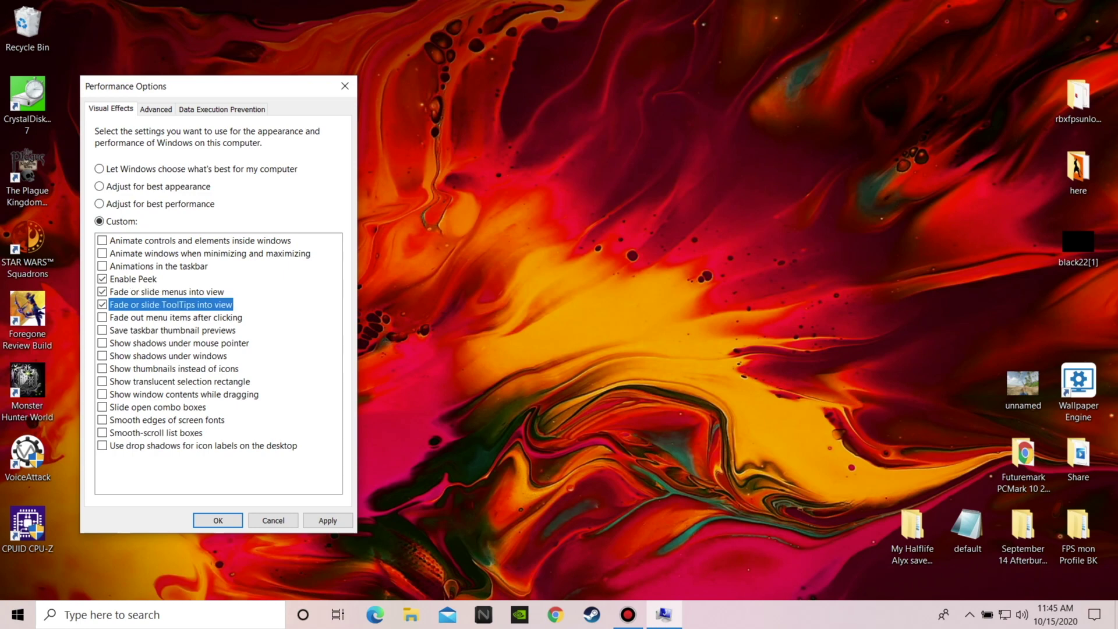
left_click(102, 291)
left_click(103, 279)
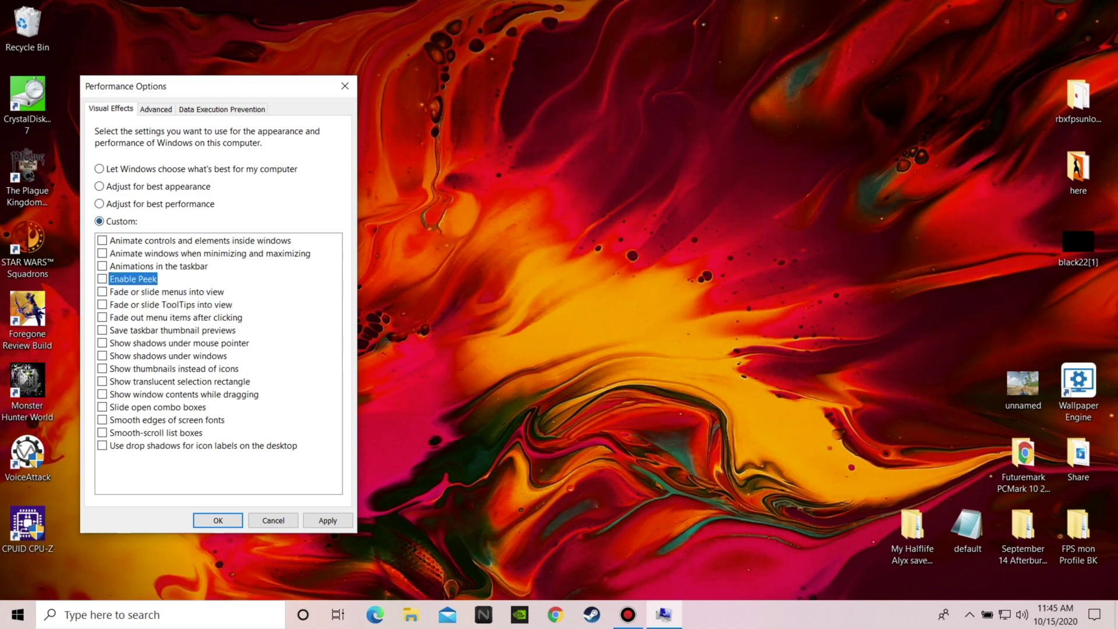
Apply Adjust for best performance to the visual effects and close Performance Options.
key("Tab")
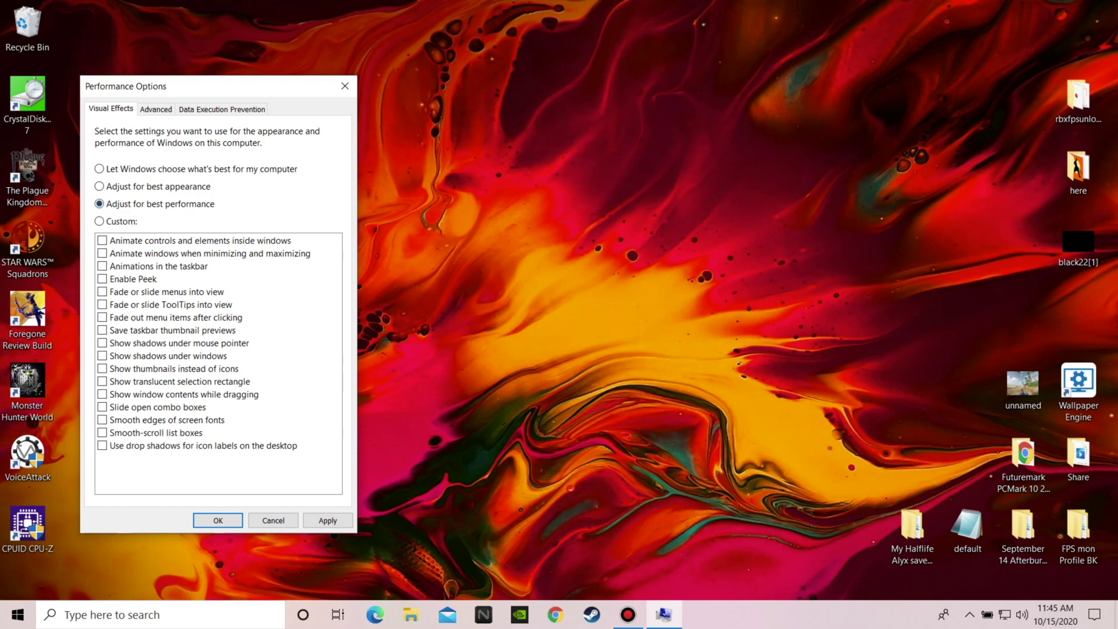
key("Tab")
key("Tab")
key("space")
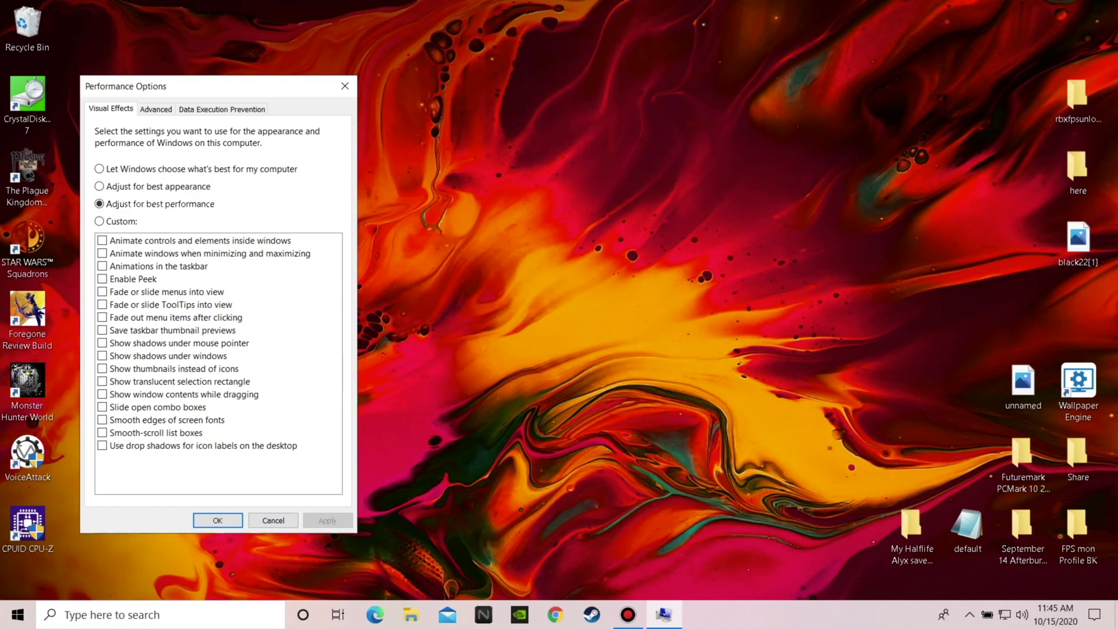
key("Return")
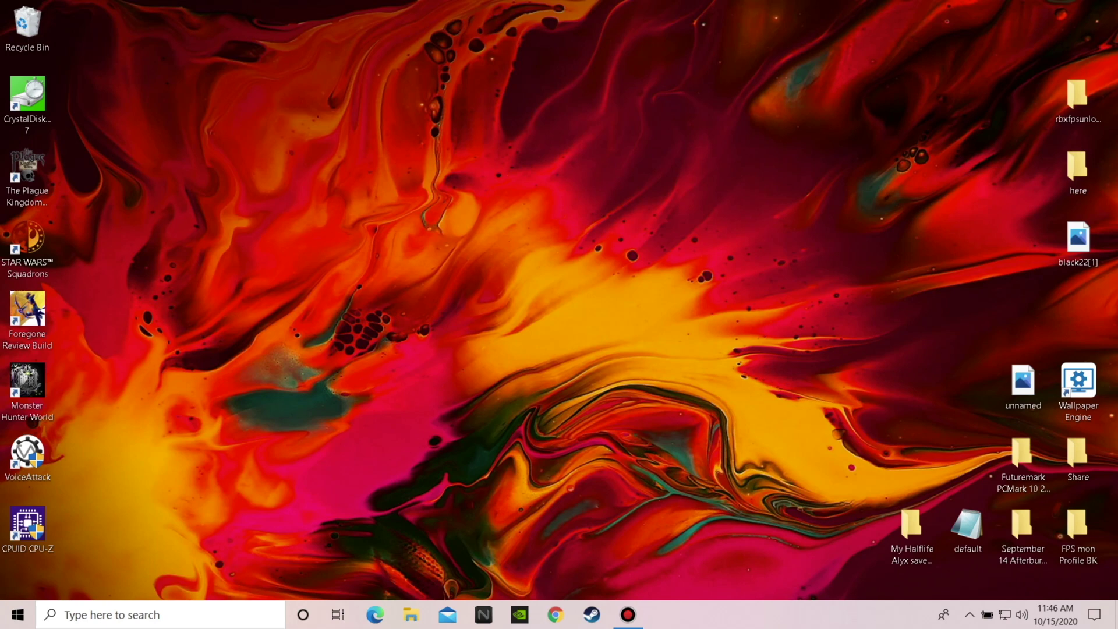
Open the desktop personalization settings and turn off Transparency effects under Colors.
right_click(564, 258)
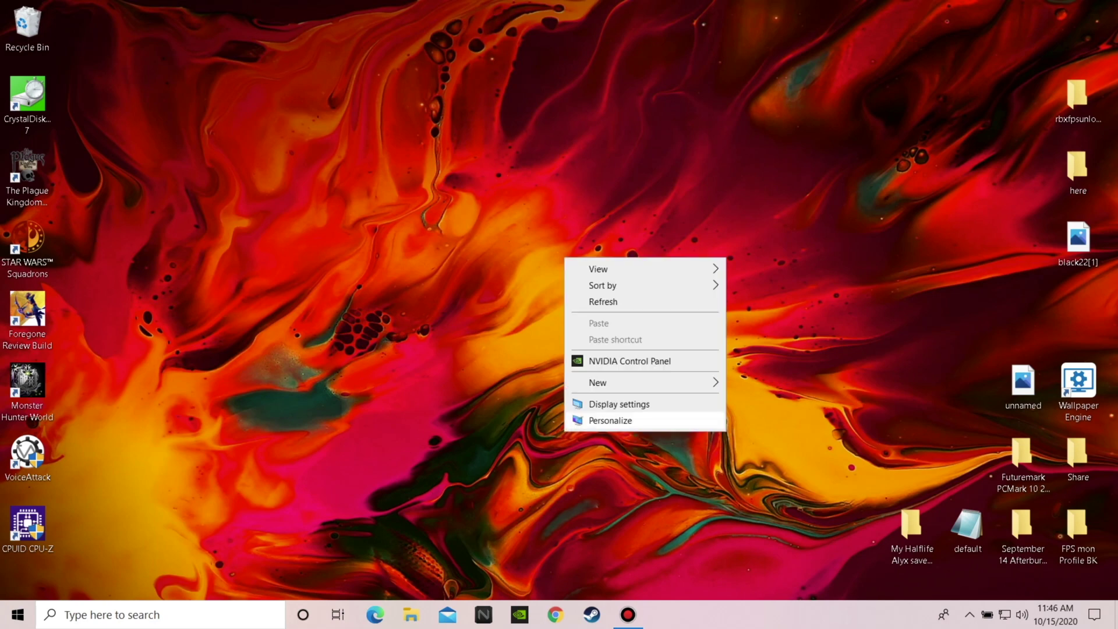
left_click(610, 420)
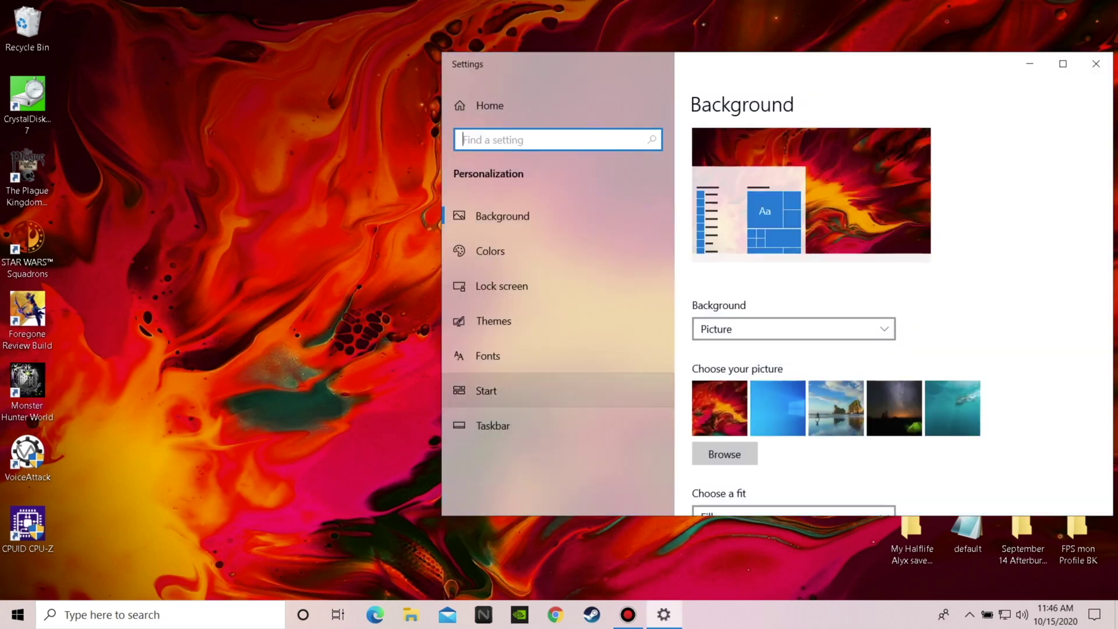
left_click(490, 251)
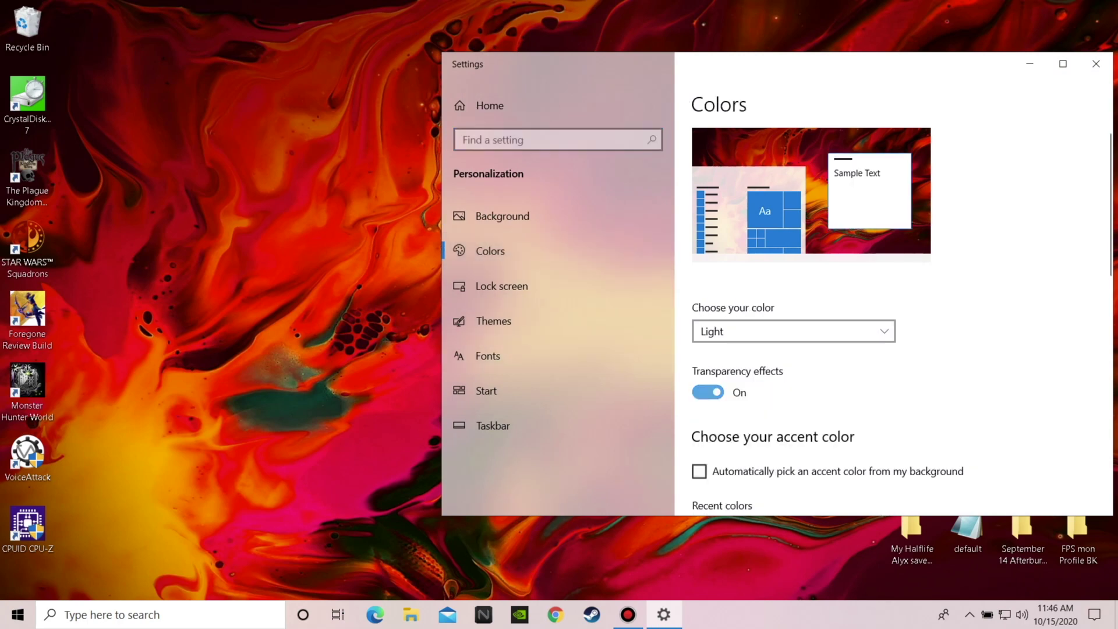
left_click(707, 392)
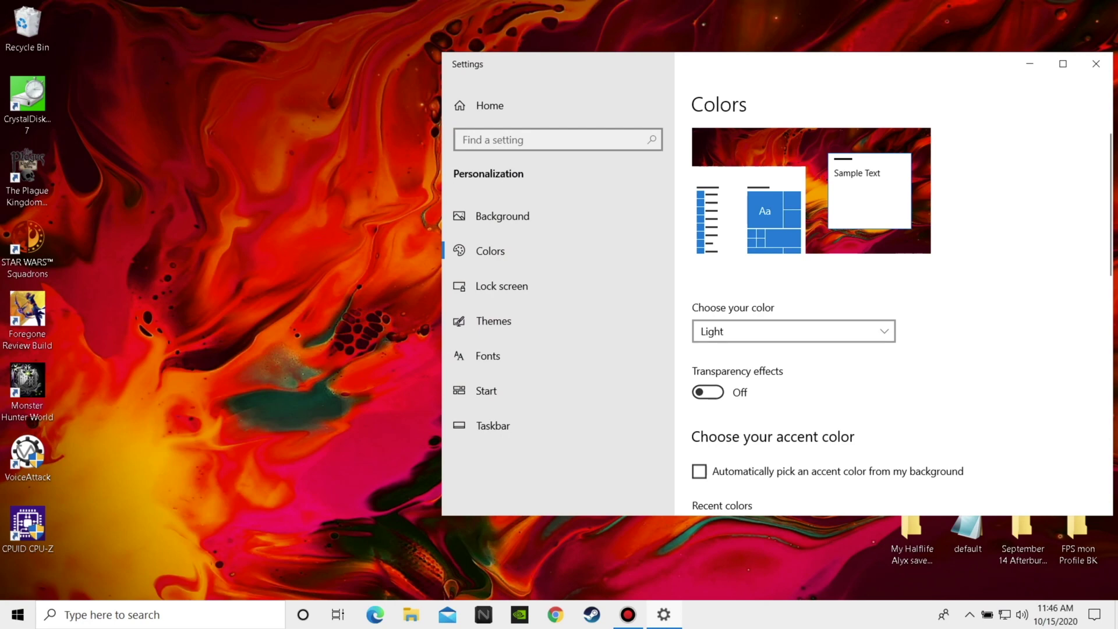
key("space")
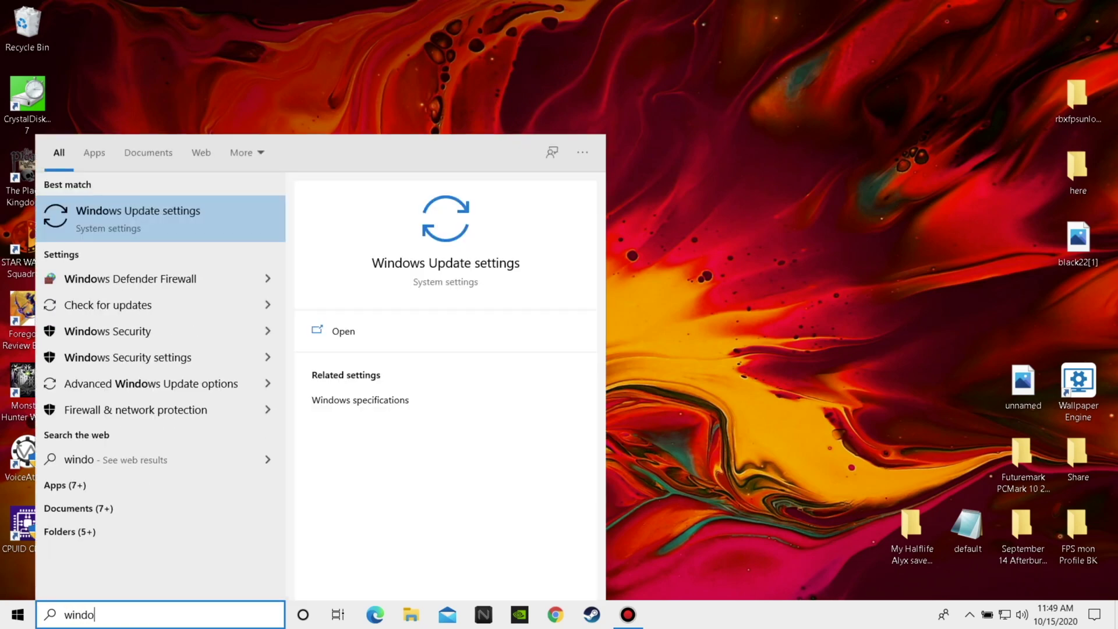
Open the Windows Update settings and examine the available updates, update history entry and other update options.
type("dat")
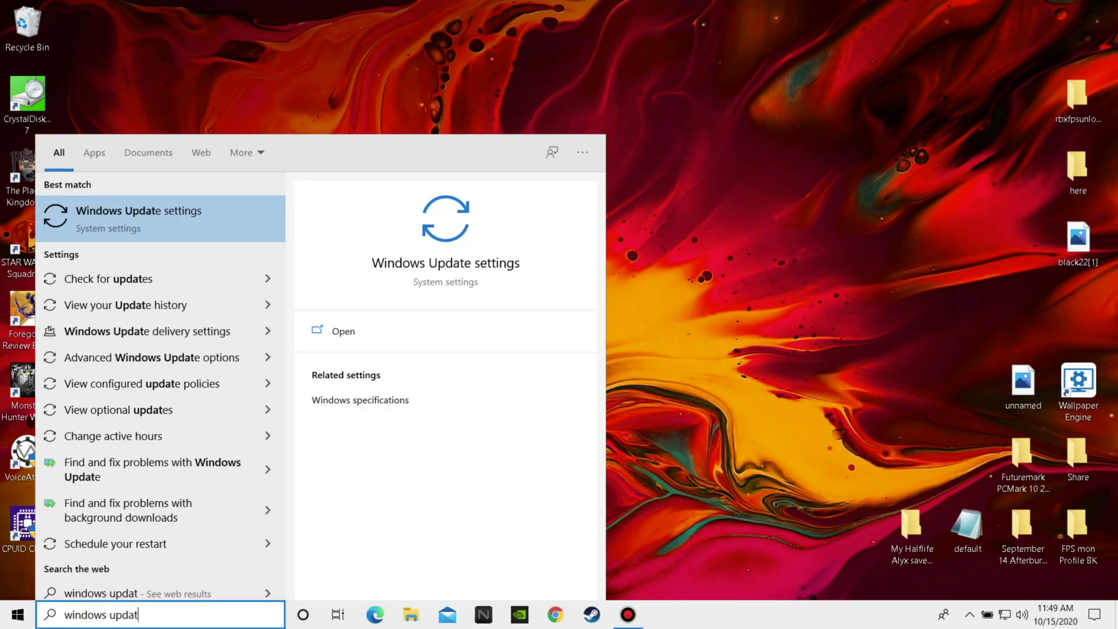
key("Return")
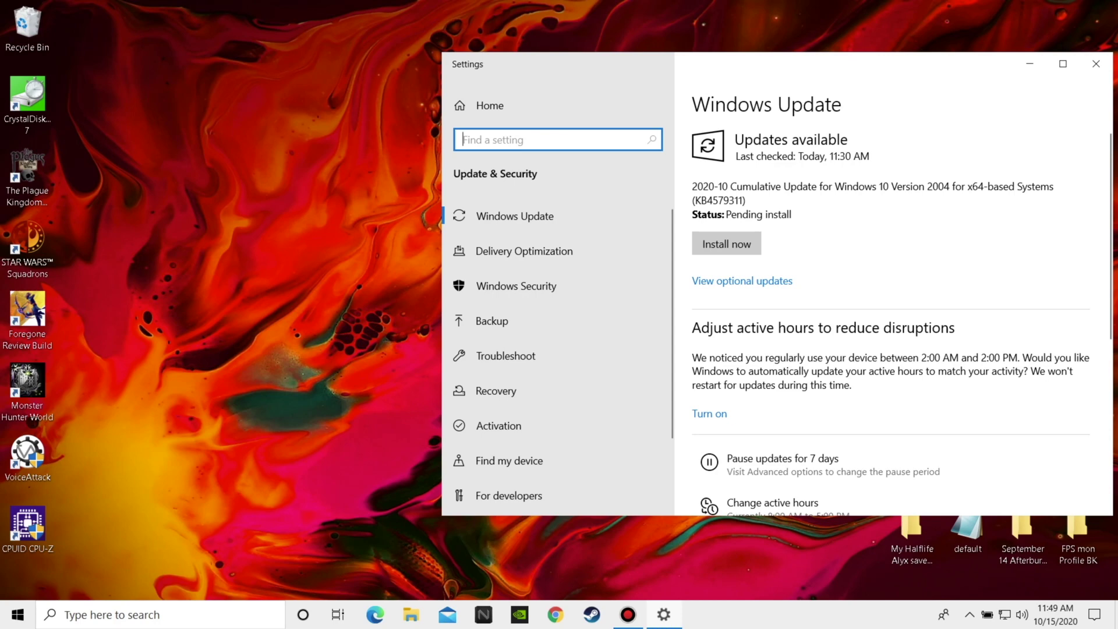
scroll(897, 320, "down", 2)
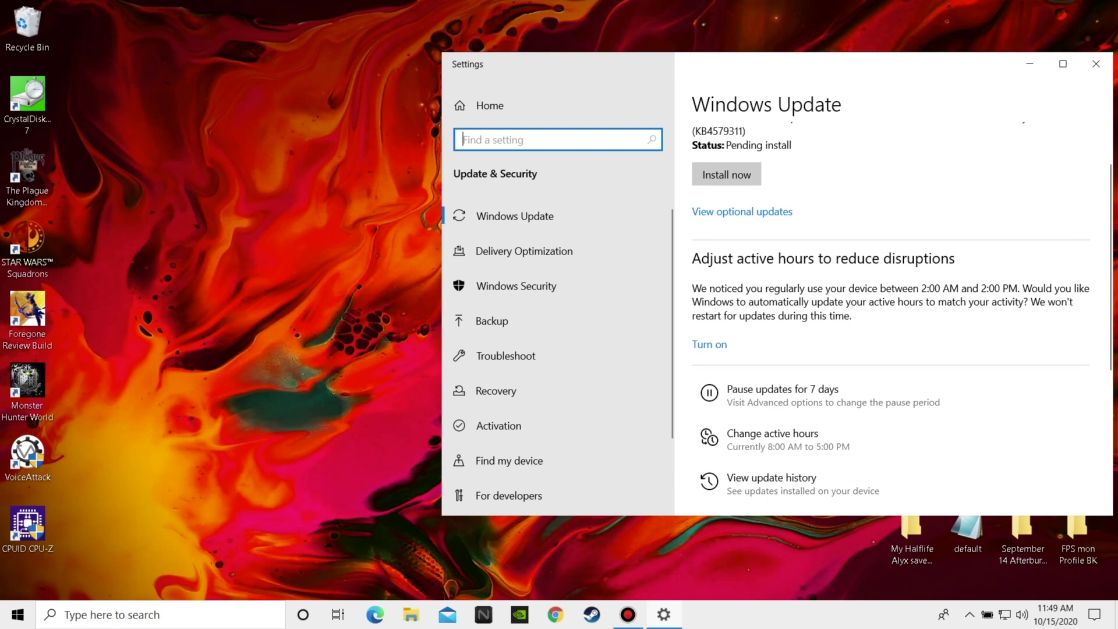
scroll(897, 320, "up", 2)
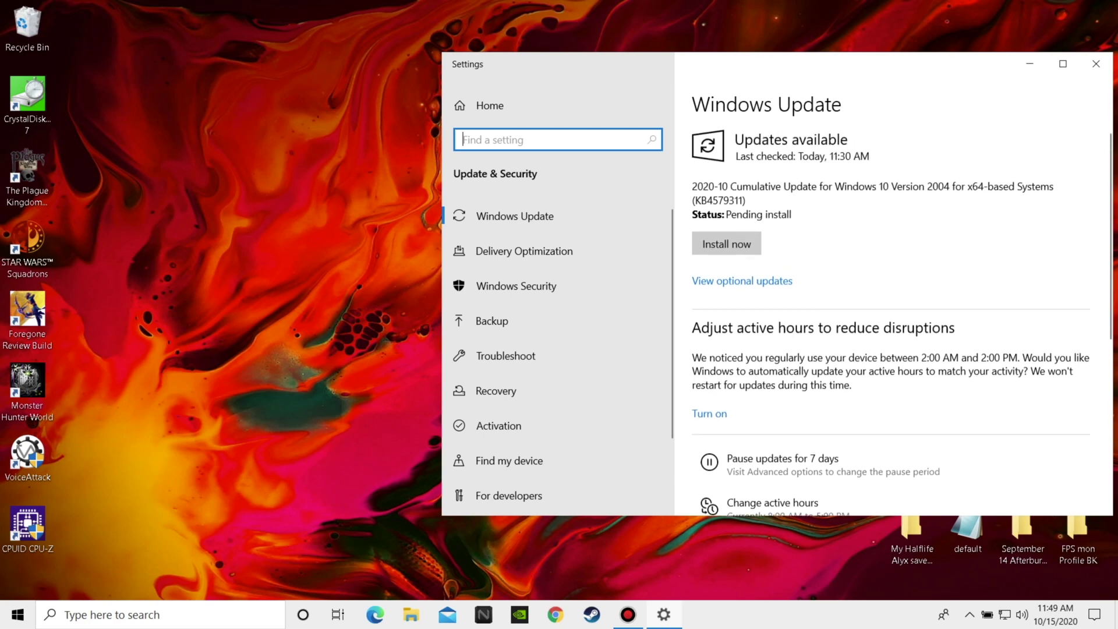
scroll(897, 320, "down", 4)
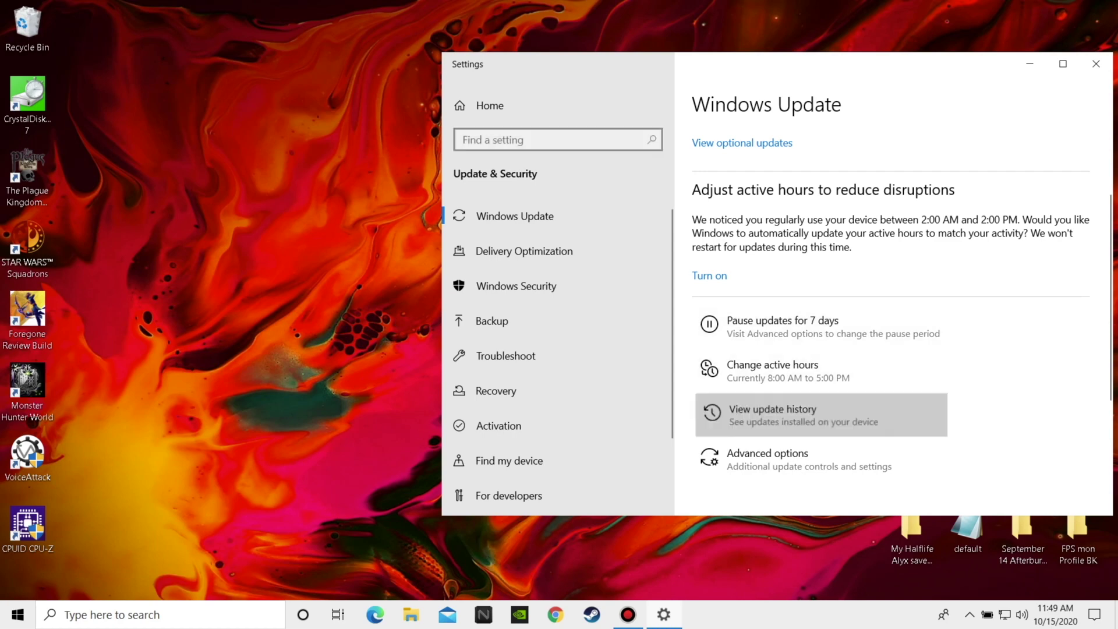
left_click(772, 415)
key("alt+Left")
scroll(816, 268, "down", 6)
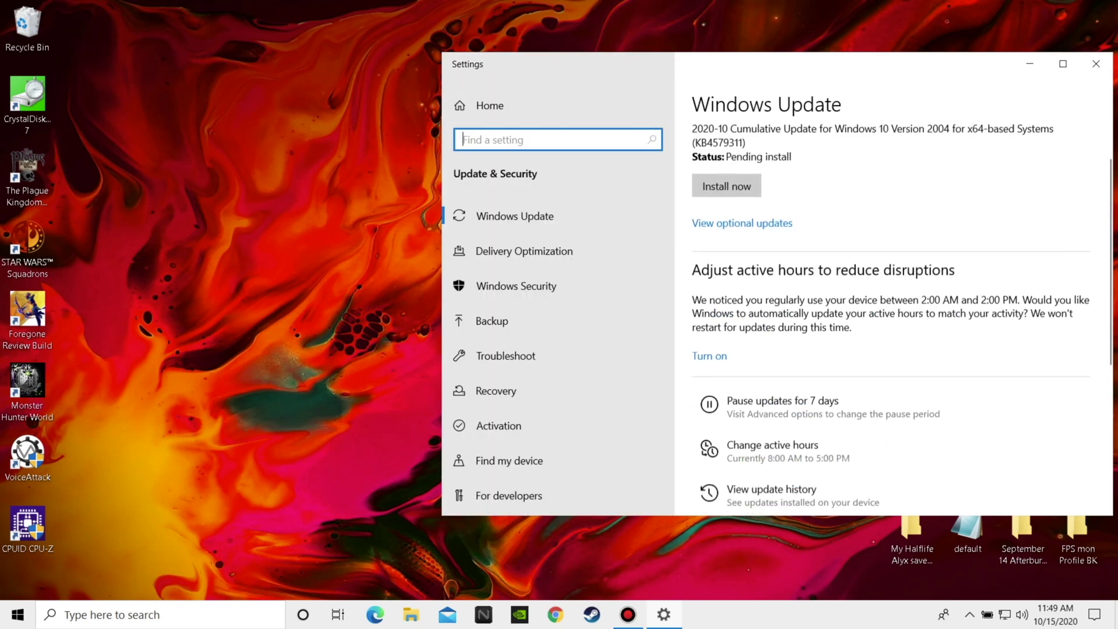
scroll(815, 268, "up", 6)
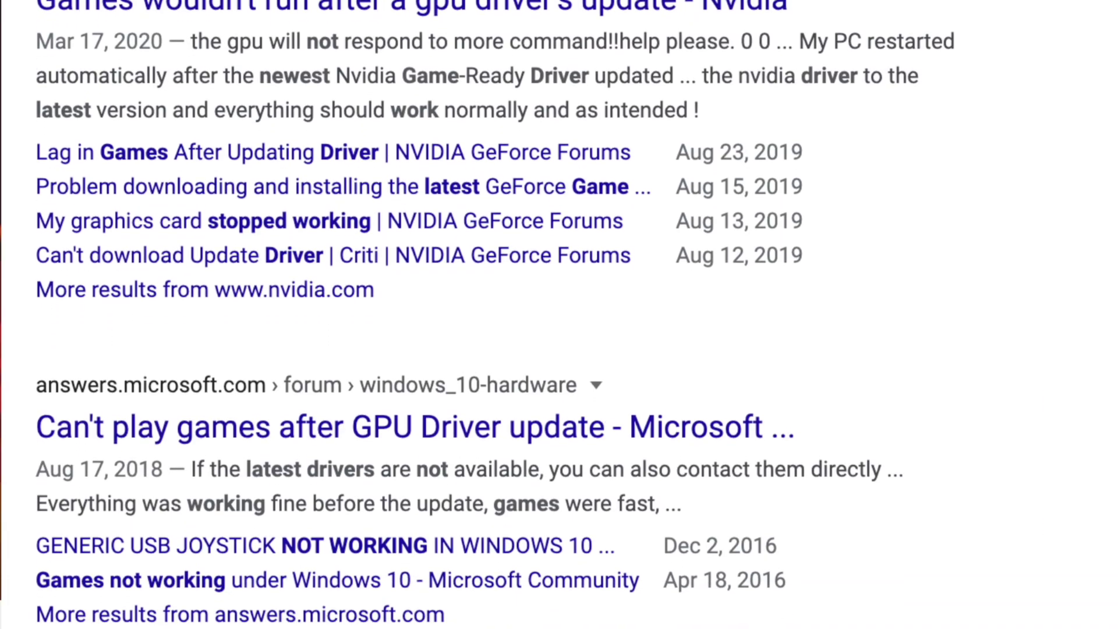
Look through the web search results about games not working after a graphics driver update.
scroll(559, 314, "down", 3)
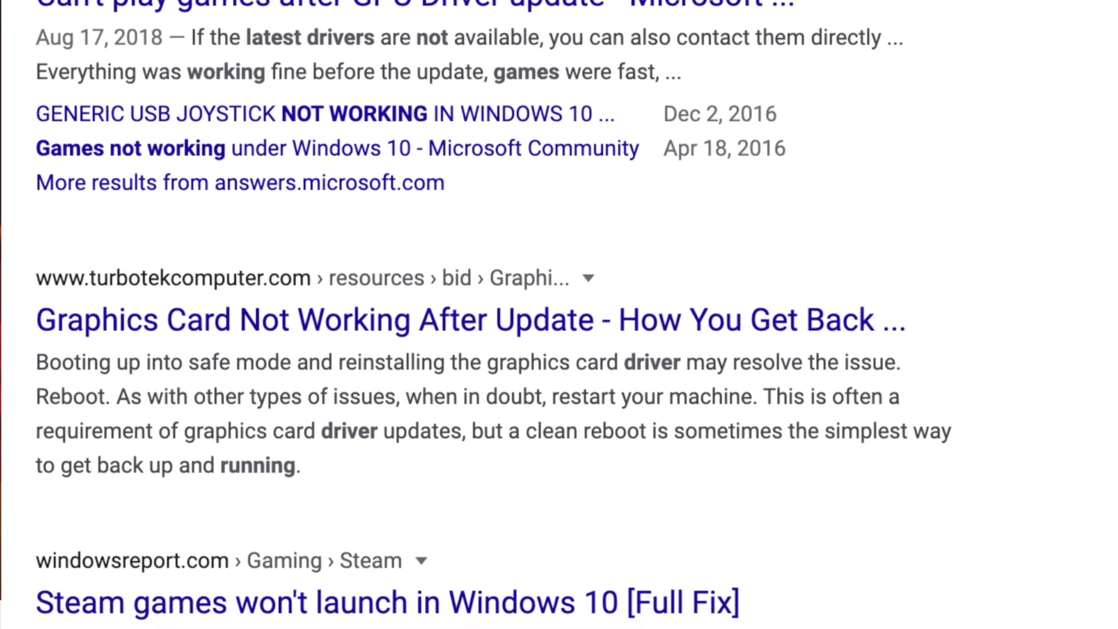
scroll(559, 315, "down", 2)
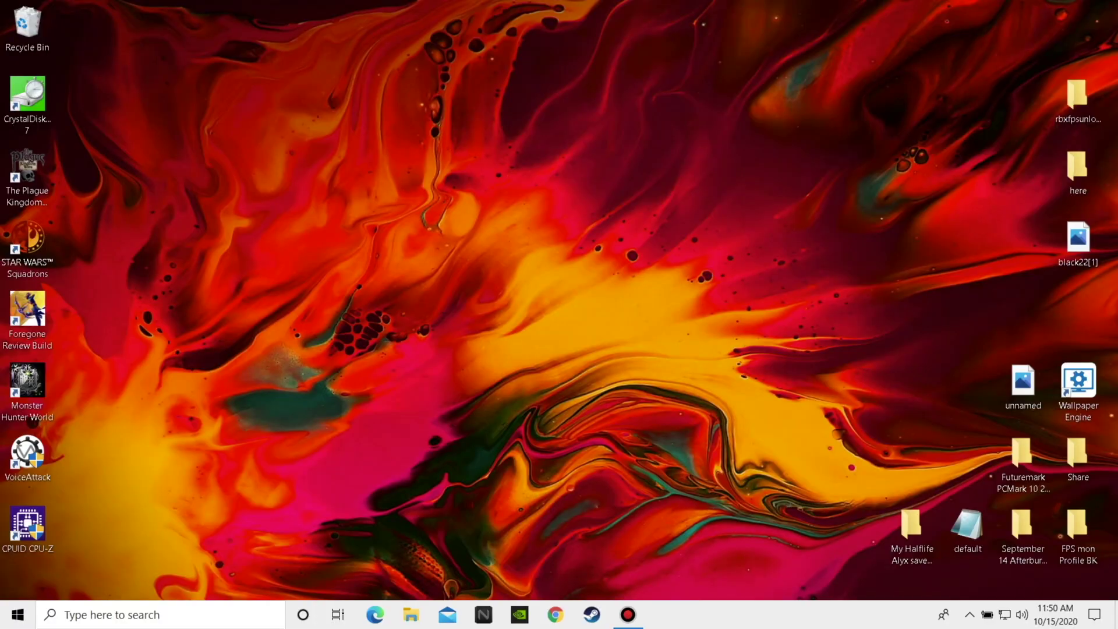
Open GeForce Experience and go to its Drivers page.
key("super+s")
type("gefo")
key("Return")
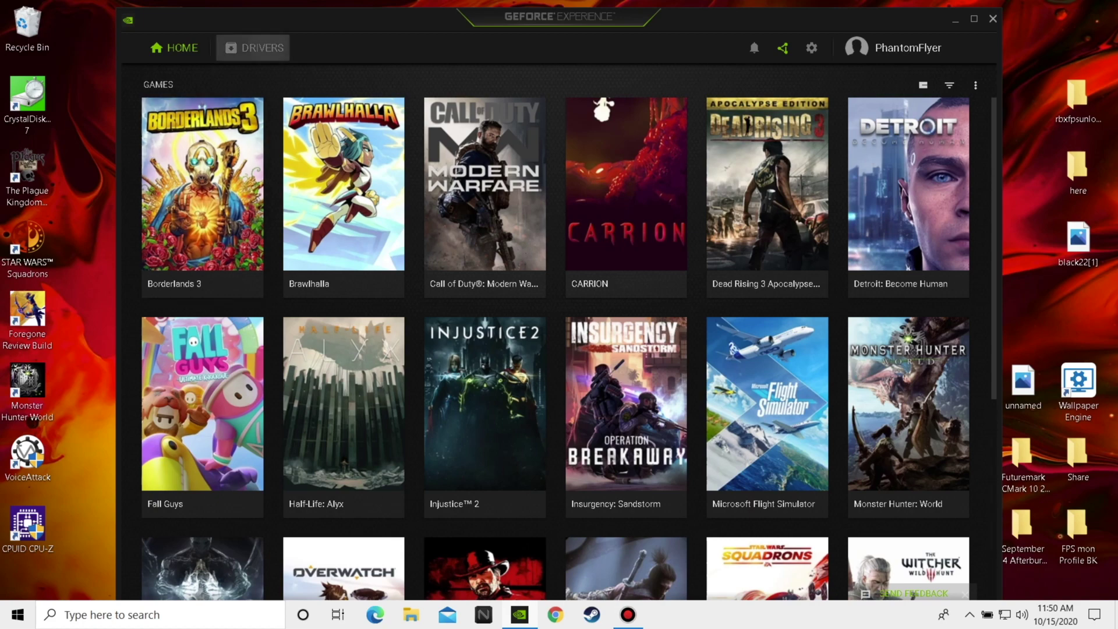
left_click(255, 48)
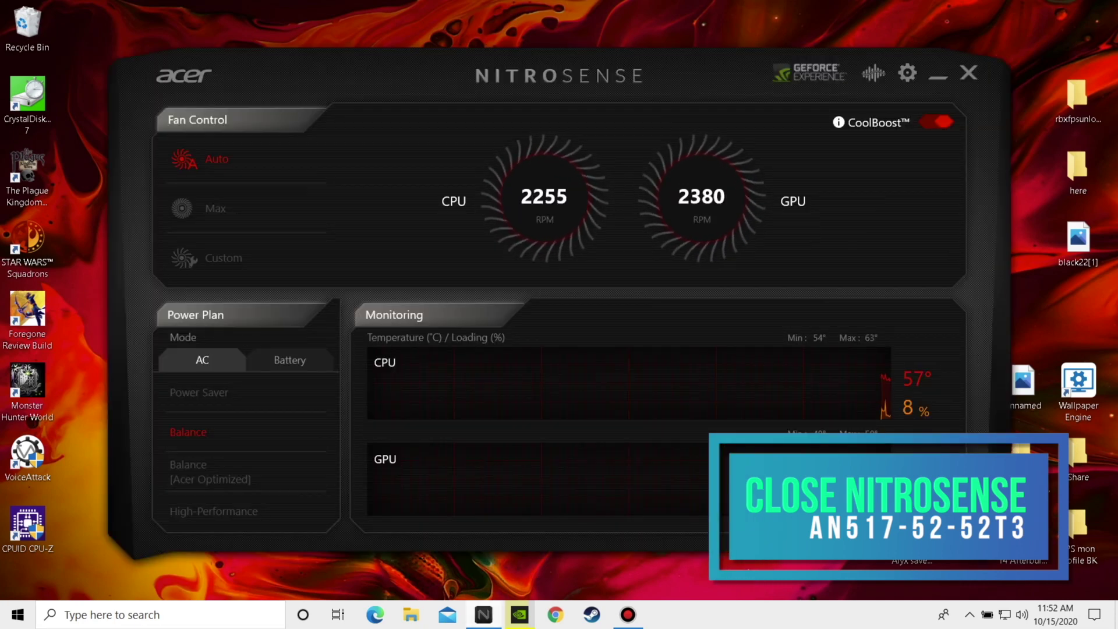
Try the Max and Custom fan modes in NitroSense and return the fan control to Auto.
left_click(215, 209)
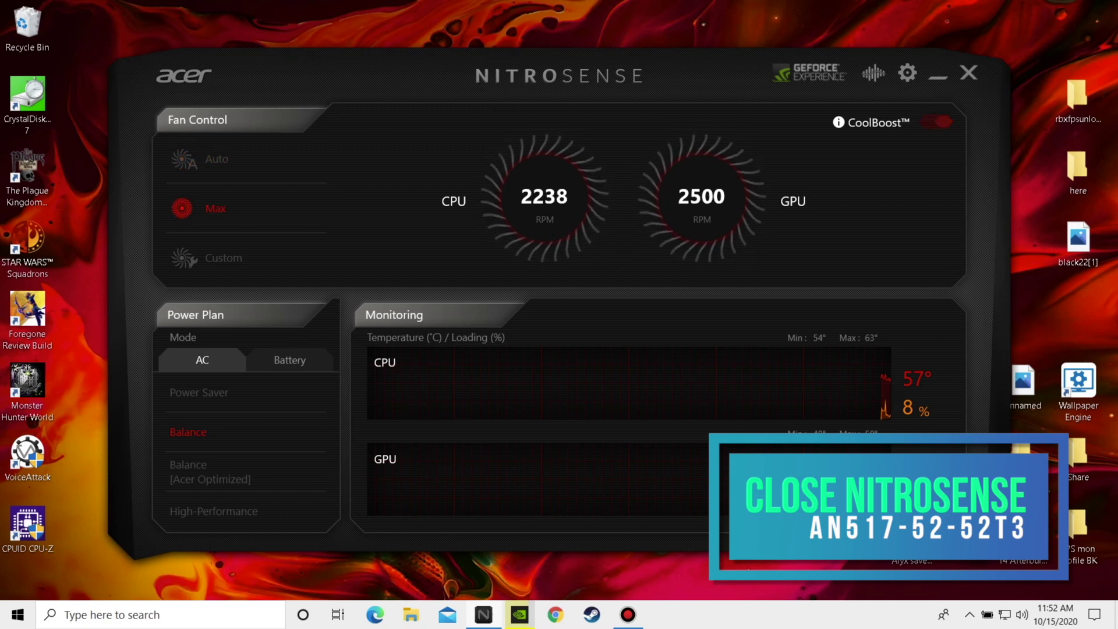
left_click(224, 258)
left_click(216, 159)
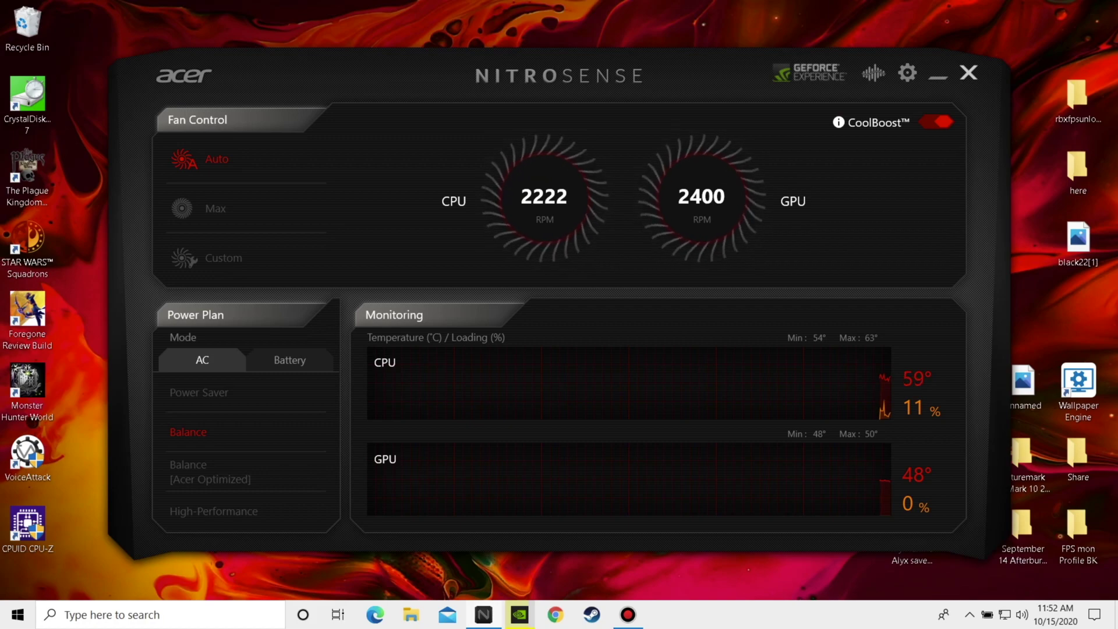
Open Task Manager and close NitroSense with its fan control set to Auto.
key("ctrl+shift+Escape")
left_click(216, 209)
left_click(223, 258)
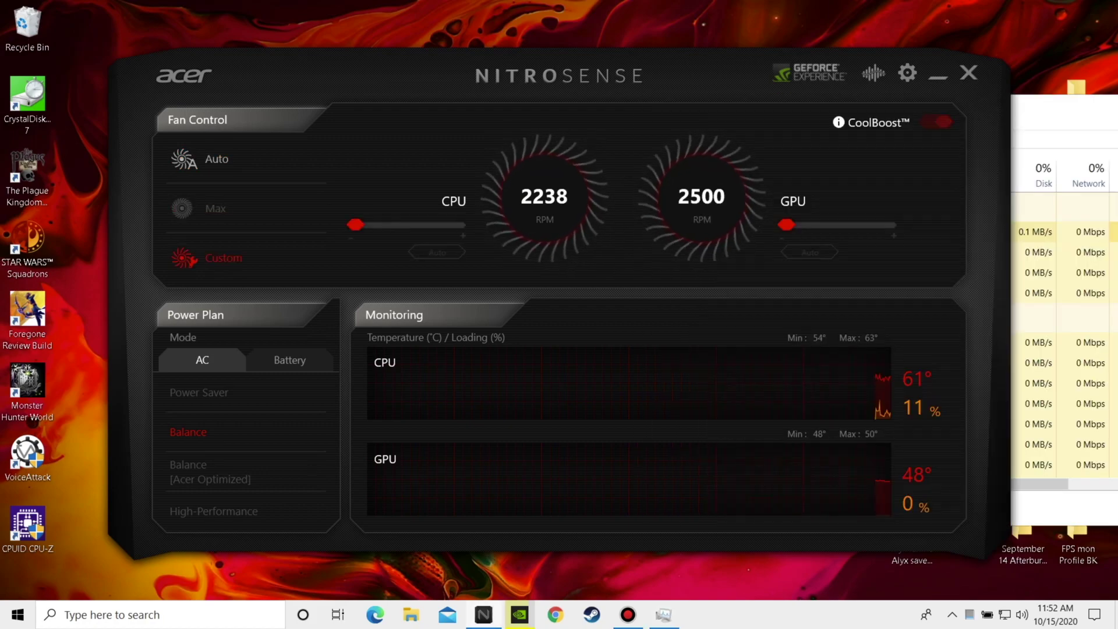
left_click(216, 159)
left_click(969, 73)
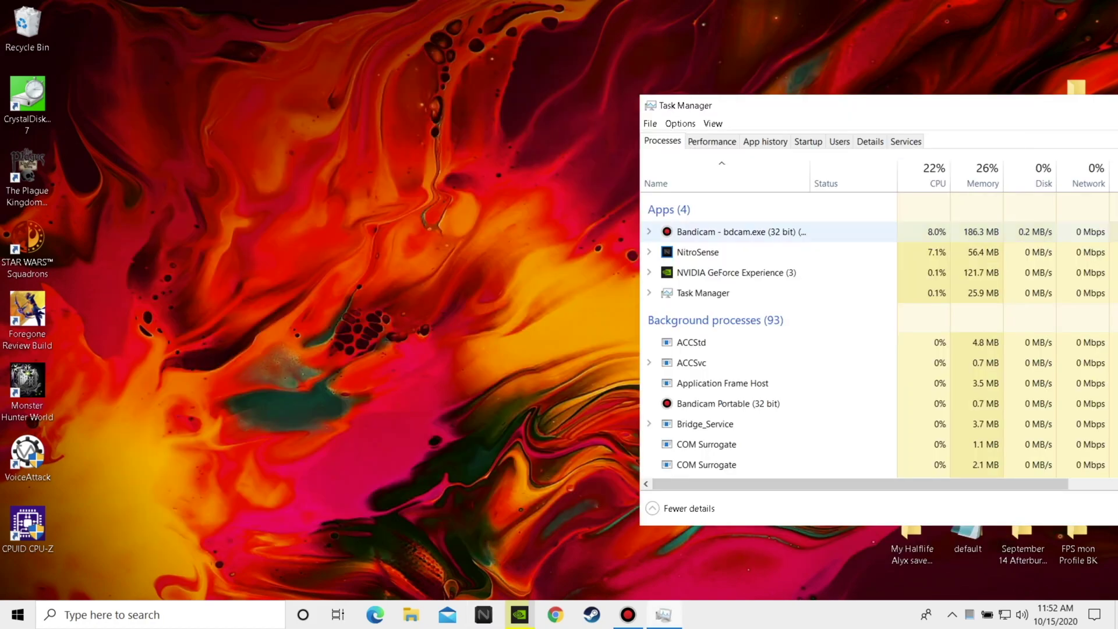